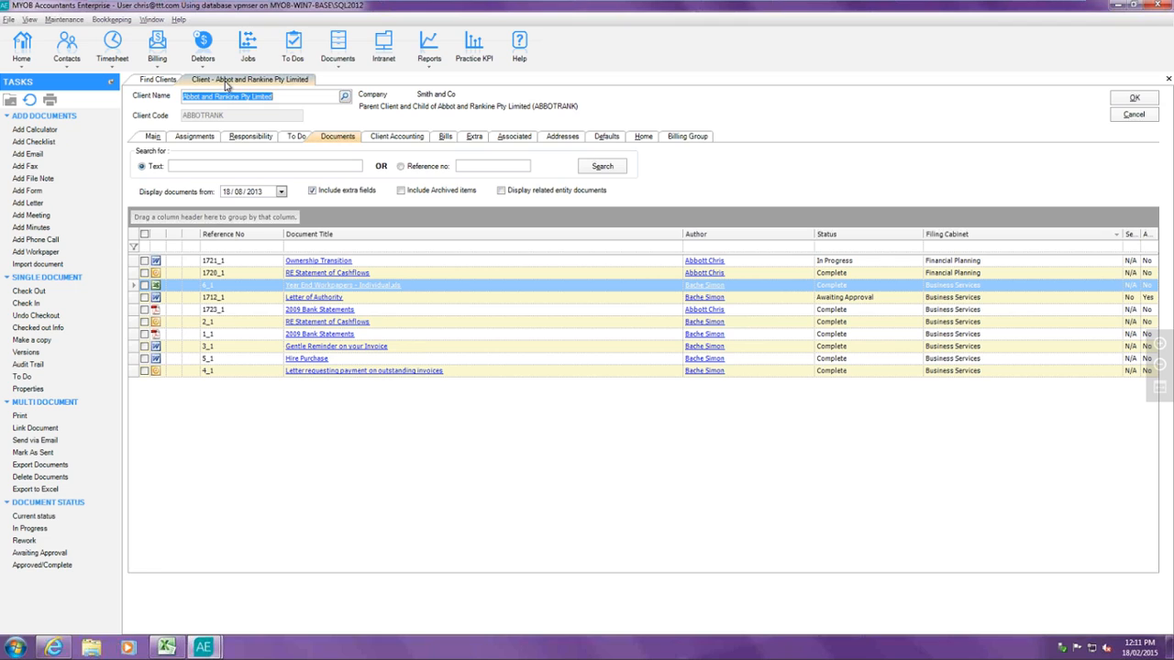
Refresh the client's document list in the first and second user sessions and compare the documents' filing cabinets.
{"action": "left_click", "coordinate": [605, 166]}
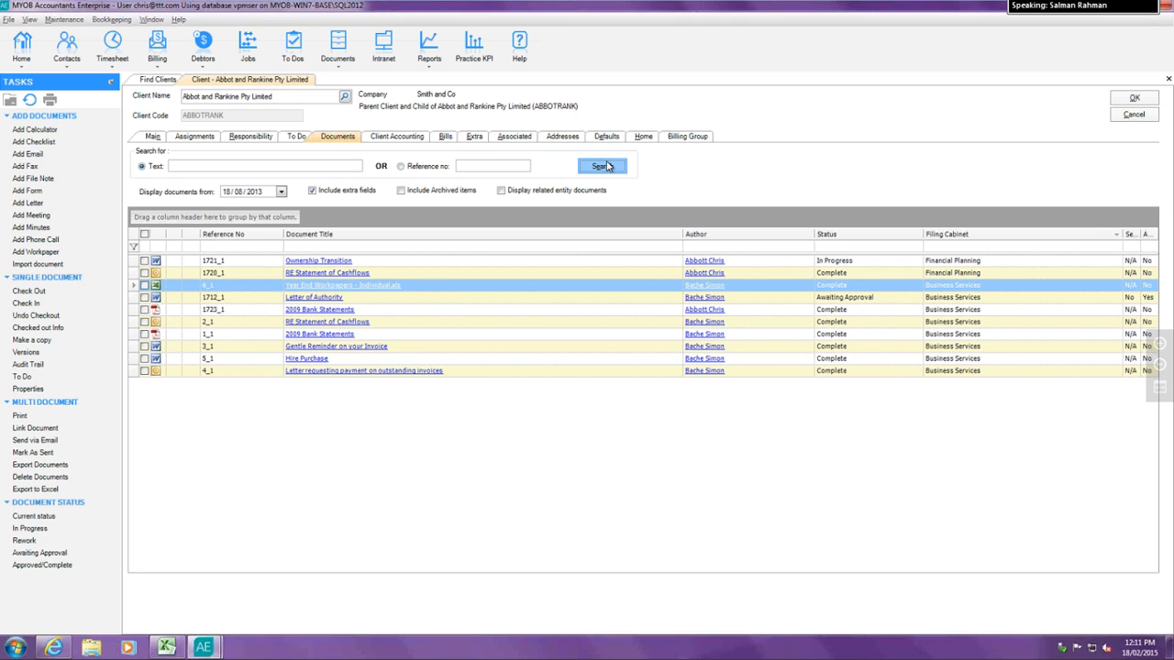
{"action": "left_click", "coordinate": [954, 272]}
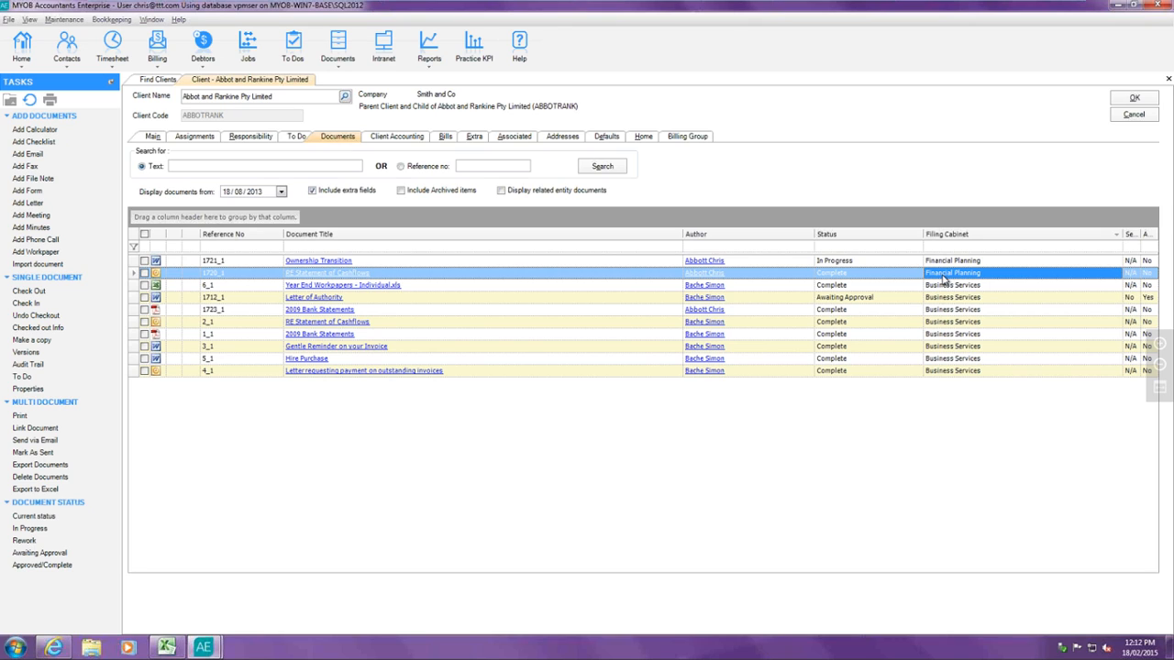
{"action": "mouse_move", "coordinate": [209, 649]}
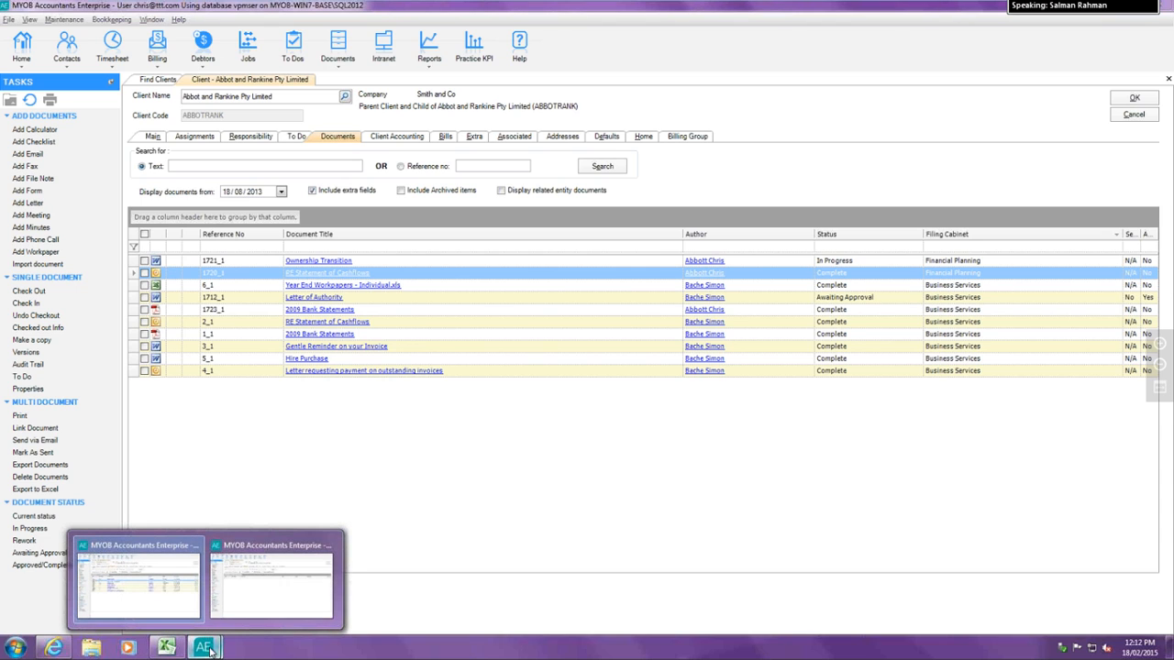
{"action": "left_click", "coordinate": [265, 598]}
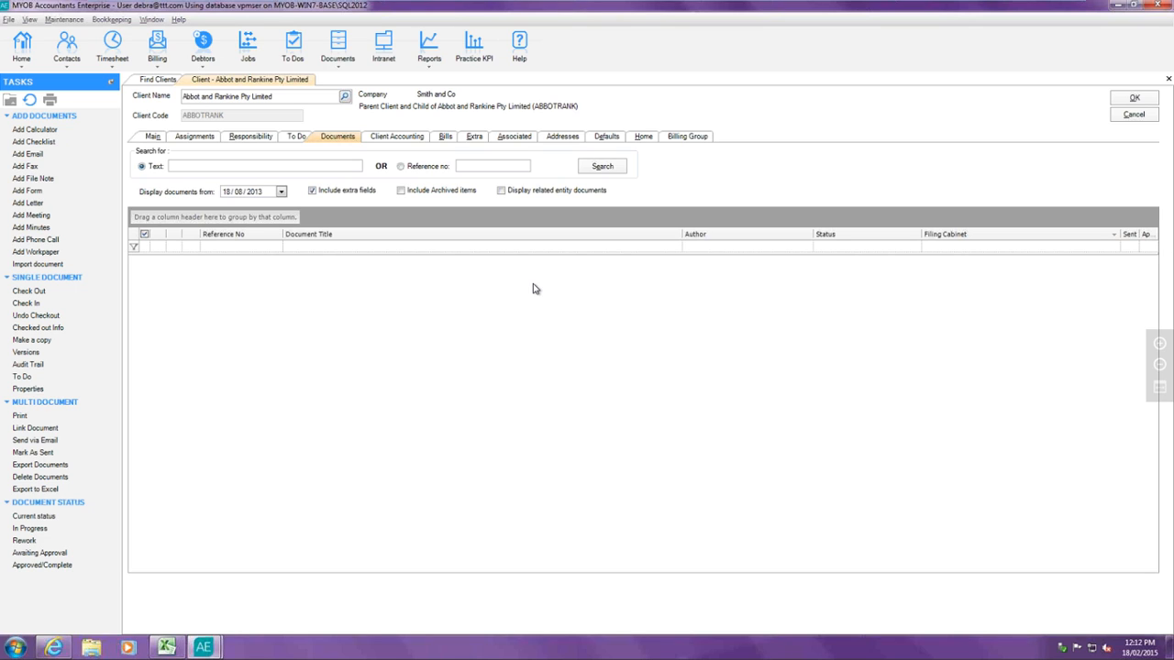
{"action": "left_click", "coordinate": [600, 166]}
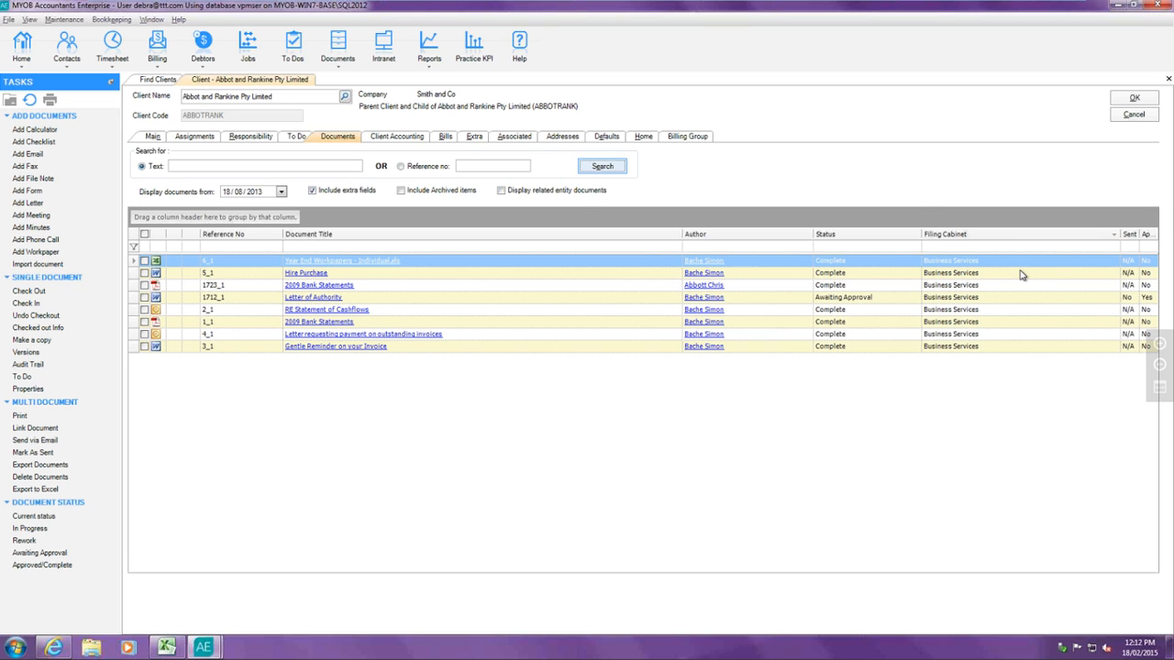
{"action": "left_click", "coordinate": [1019, 274]}
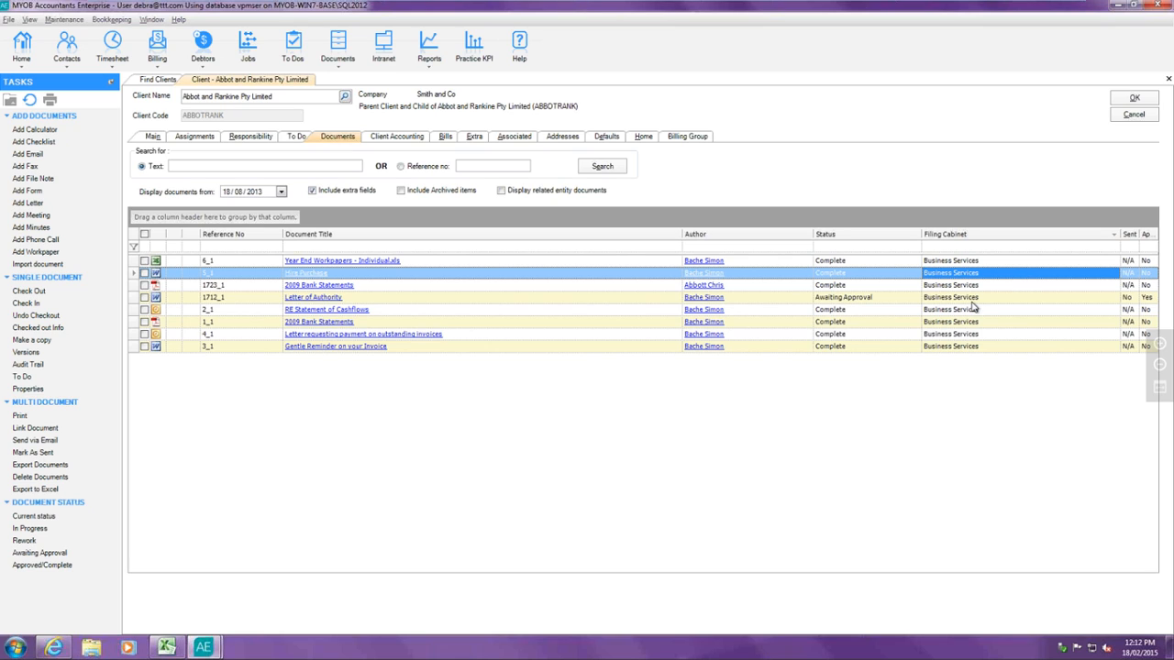
Return to the first user session and open the Filing Cabinets settings in Document Manager Setup.
{"action": "left_click", "coordinate": [210, 647]}
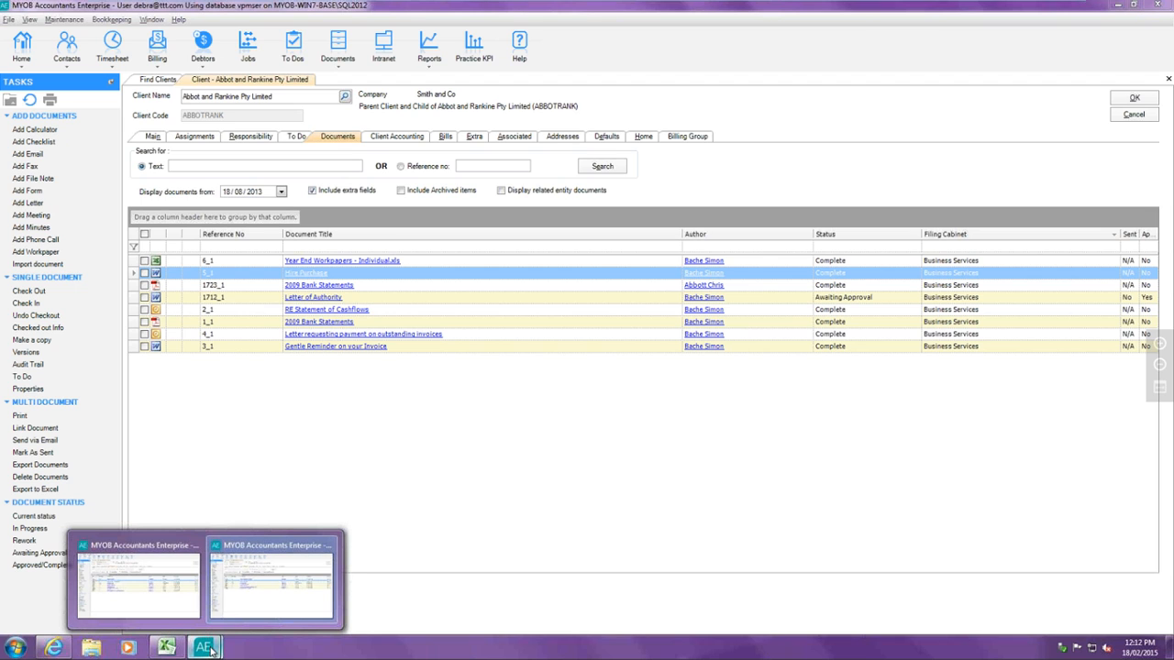
{"action": "left_click", "coordinate": [162, 612]}
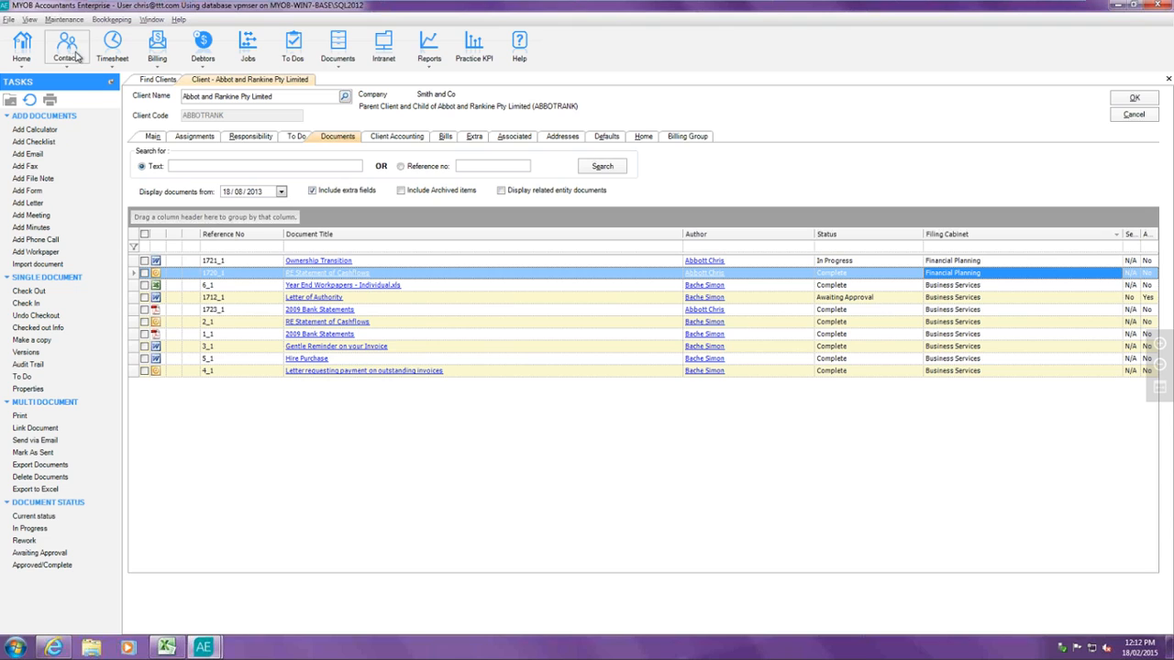
{"action": "left_click", "coordinate": [66, 19]}
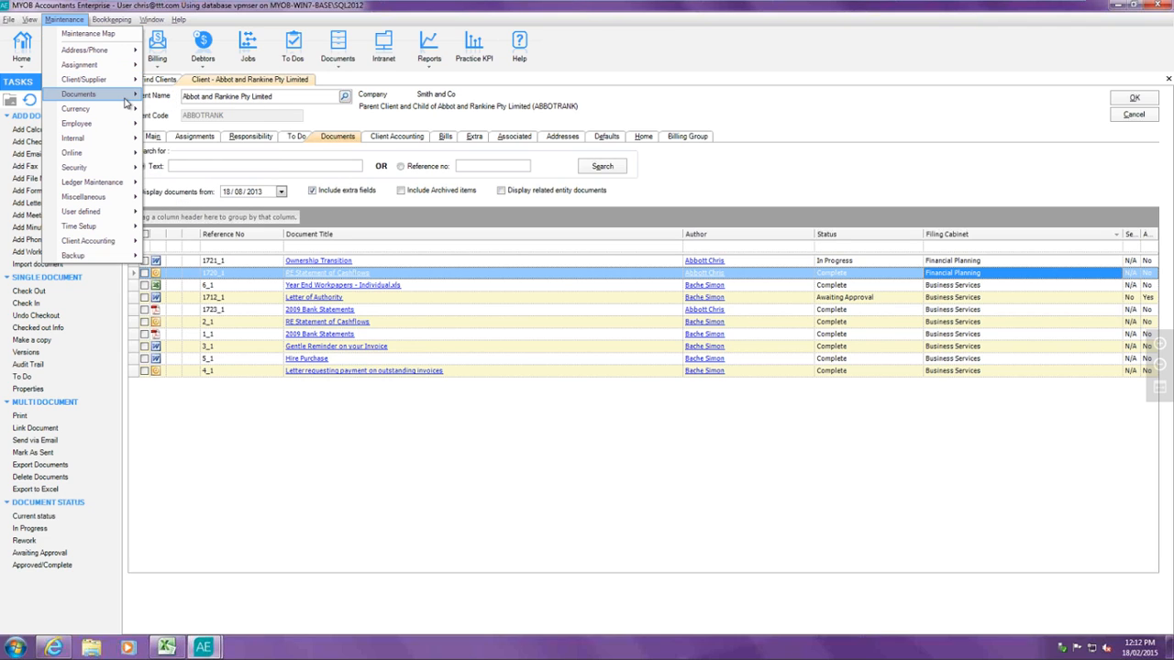
{"action": "mouse_move", "coordinate": [127, 100]}
{"action": "left_click", "coordinate": [166, 101]}
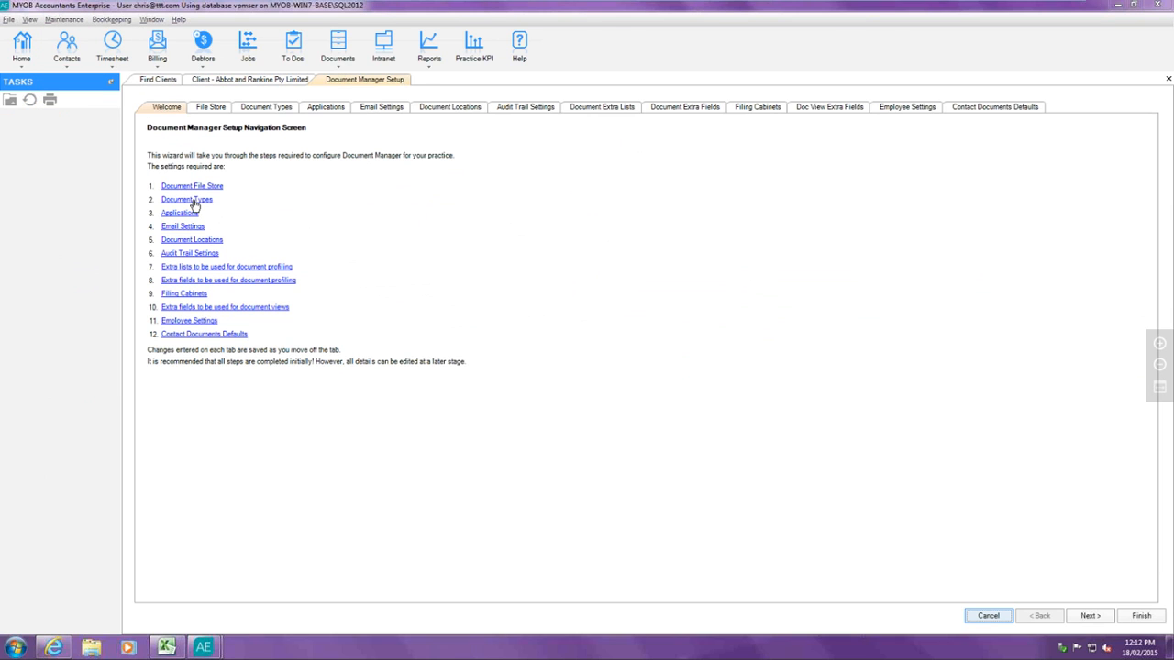
{"action": "left_click", "coordinate": [182, 295]}
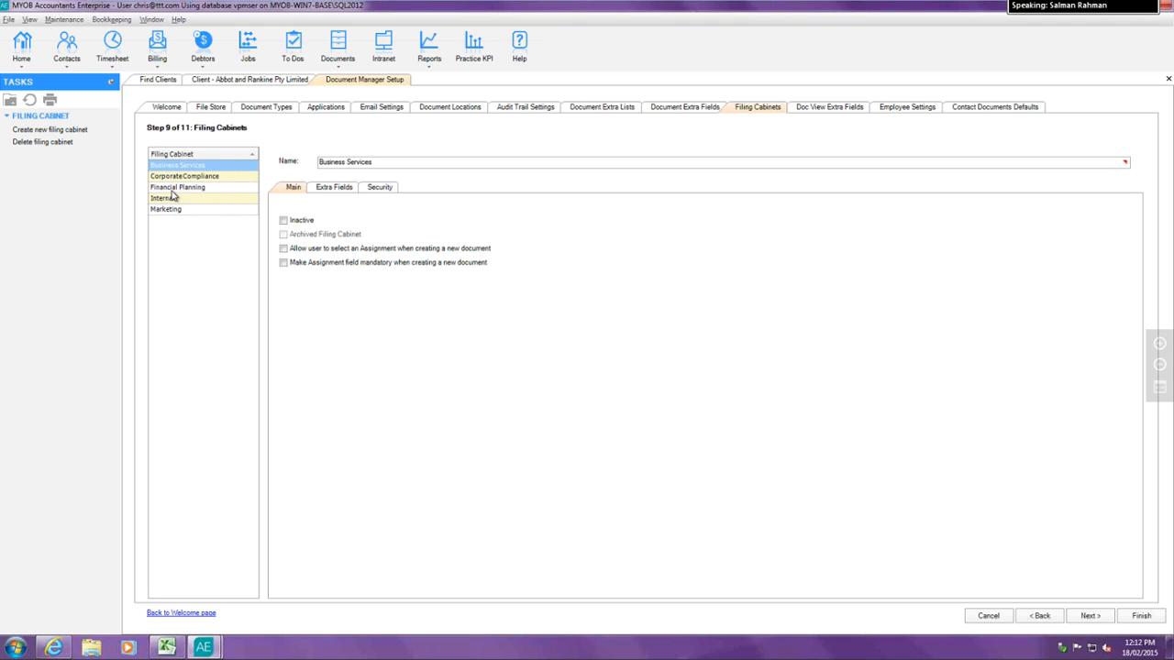
Add the Accountants group to the Financial Planning filing cabinet's security settings and finish the setup.
{"action": "left_click", "coordinate": [192, 188]}
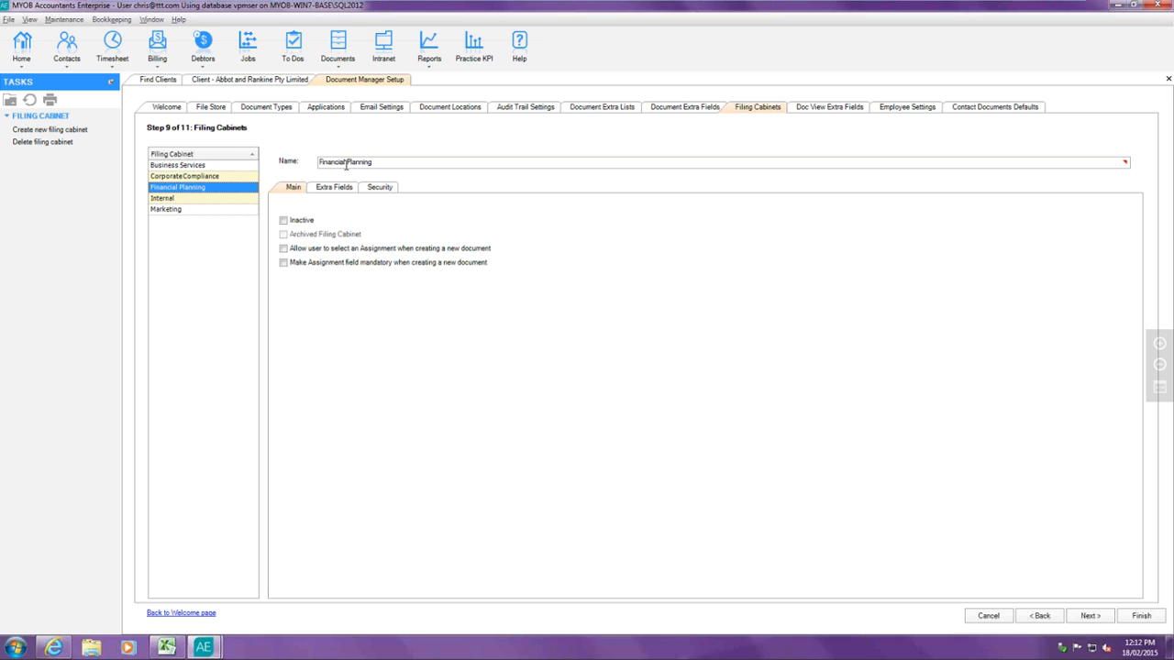
{"action": "left_click", "coordinate": [374, 188]}
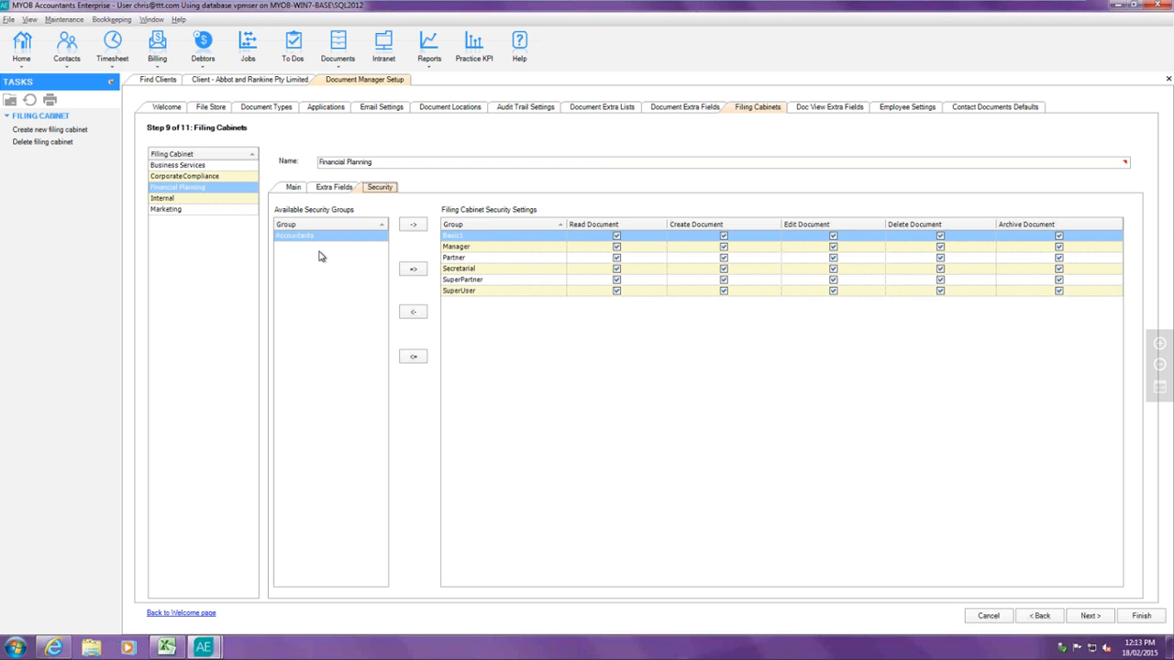
{"action": "left_click", "coordinate": [412, 225]}
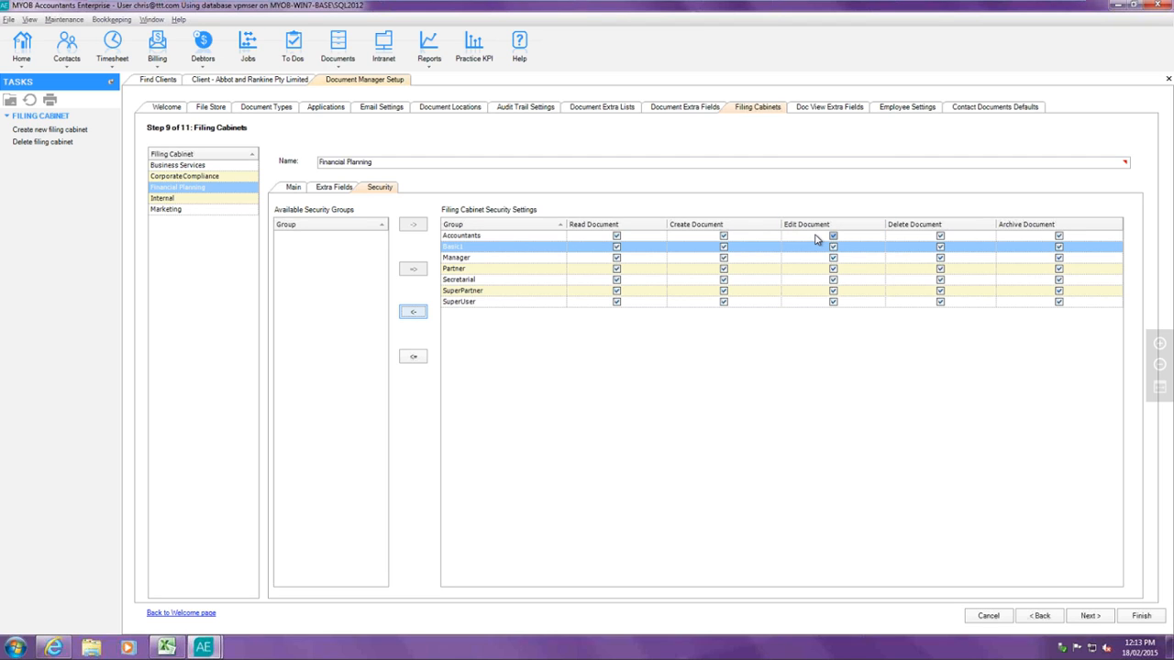
{"action": "left_click", "coordinate": [1127, 619]}
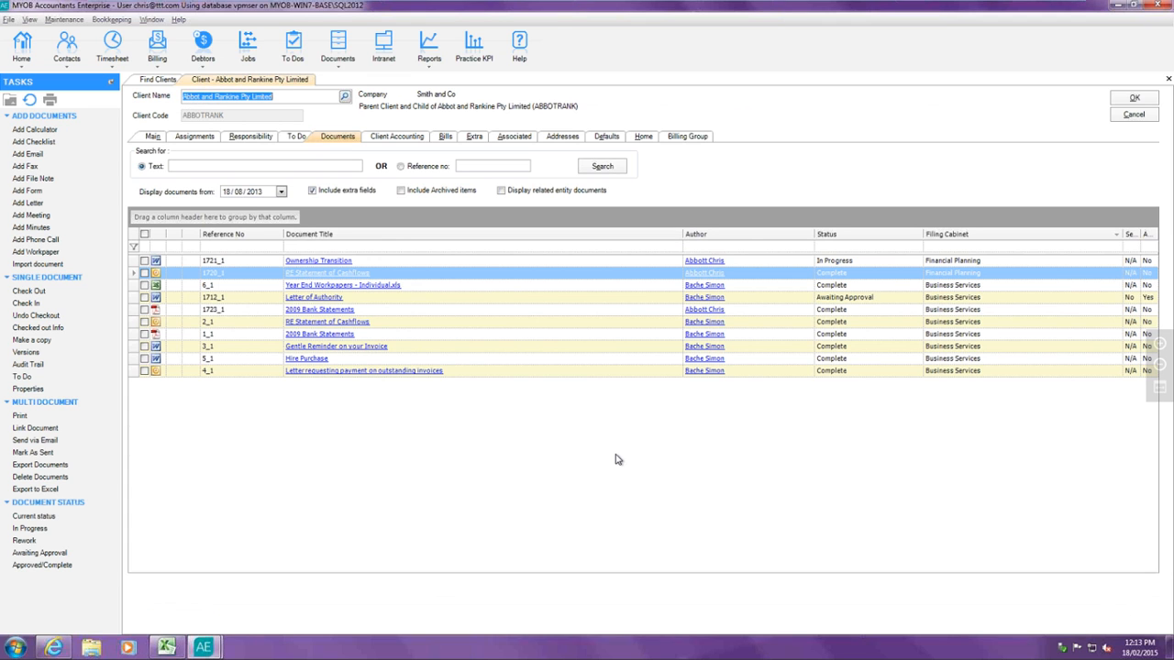
Refresh the client's document list in the second user session and check the Financial Planning documents.
{"action": "left_click", "coordinate": [211, 649]}
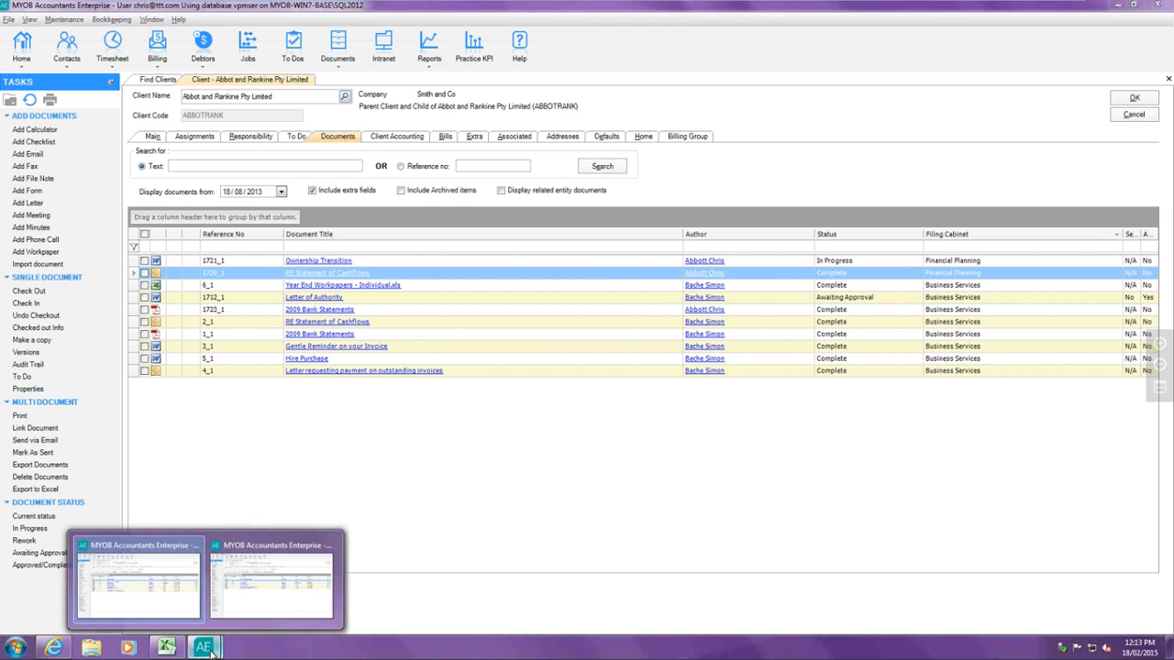
{"action": "left_click", "coordinate": [248, 609]}
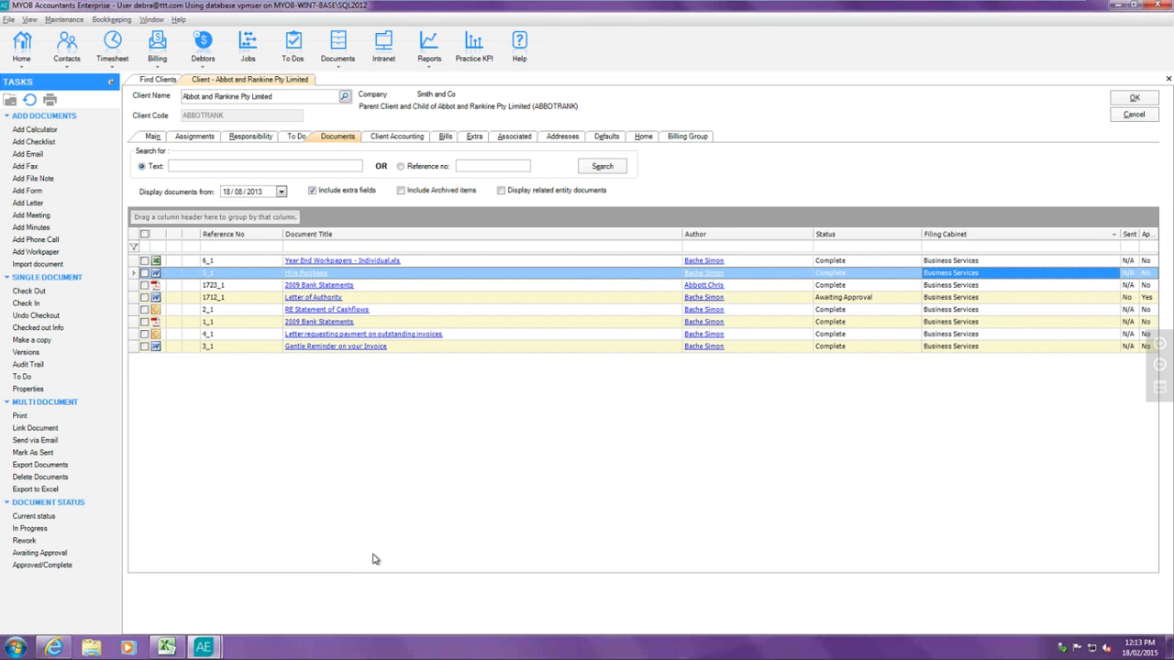
{"action": "left_click", "coordinate": [602, 167]}
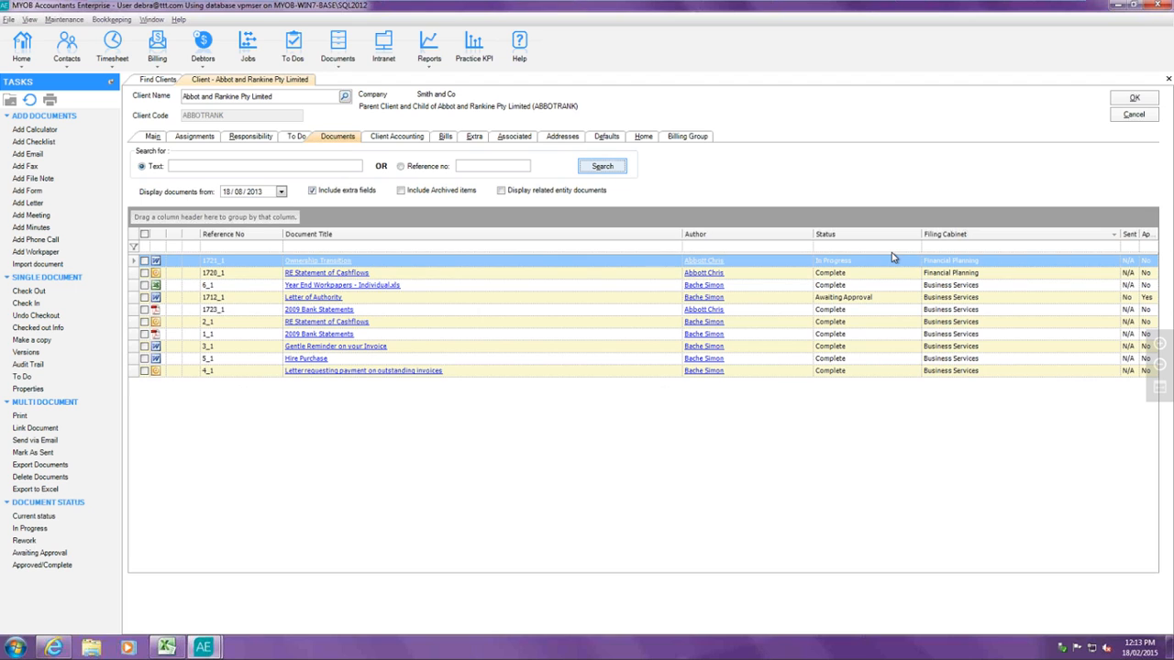
{"action": "left_click", "coordinate": [959, 272]}
{"action": "left_click", "coordinate": [948, 262]}
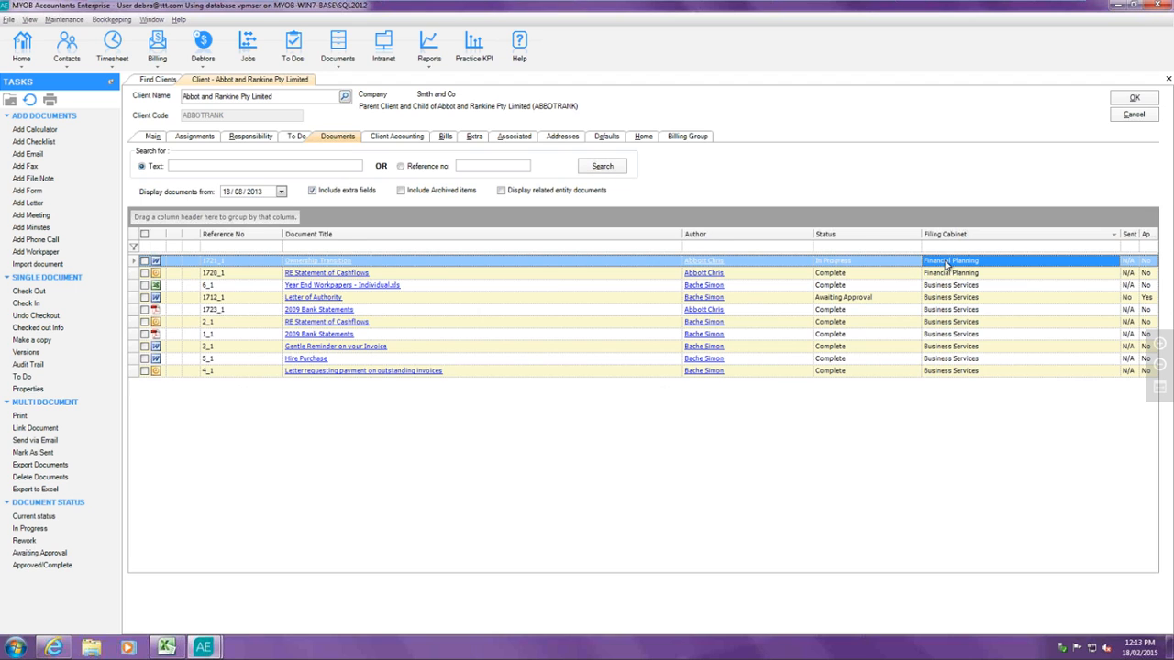
{"action": "left_click", "coordinate": [941, 274]}
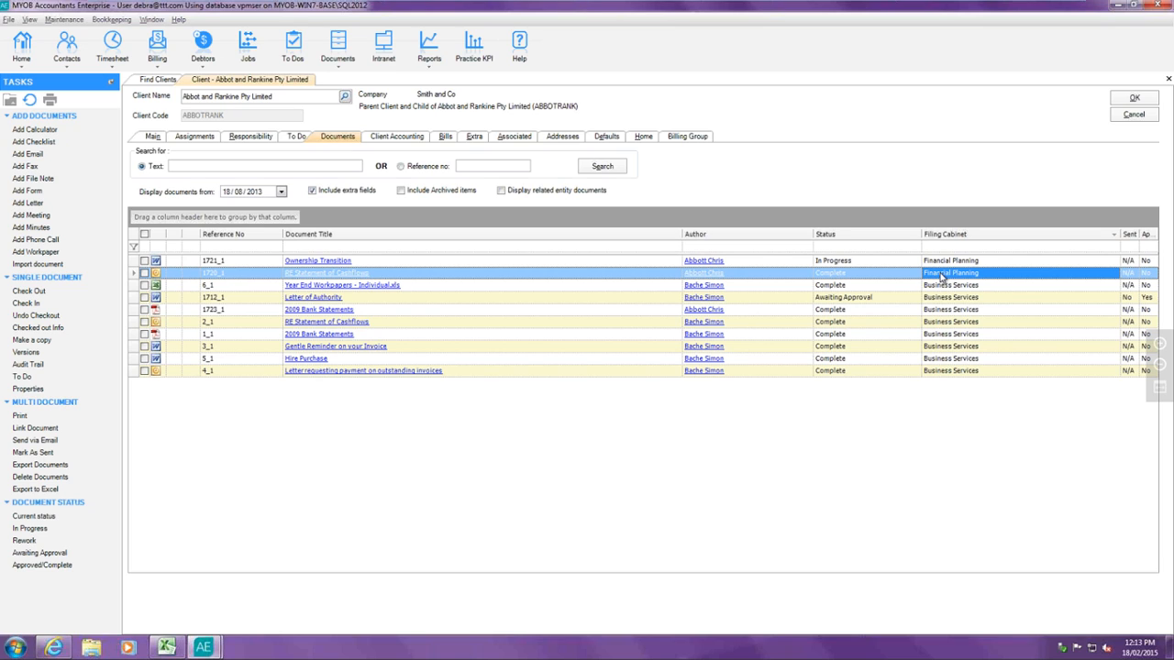
{"action": "left_click", "coordinate": [1038, 8]}
In the first user session, switch the Ownership Transition document to custom document security and remove all security groups.
{"action": "mouse_move", "coordinate": [204, 648]}
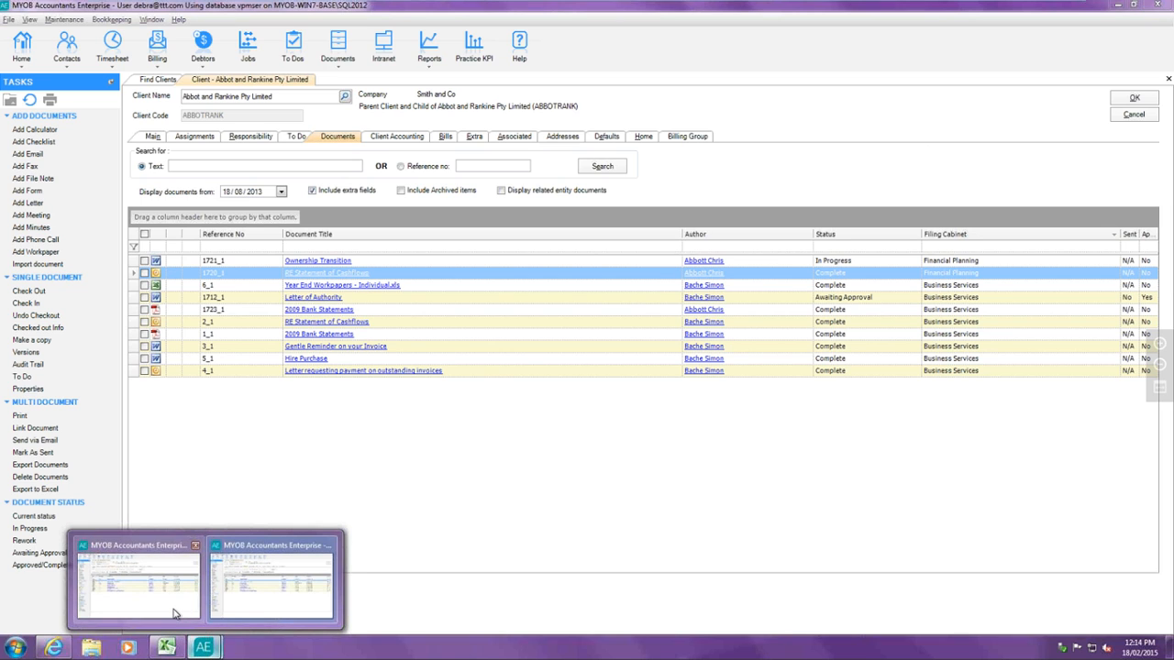
{"action": "left_click", "coordinate": [176, 613]}
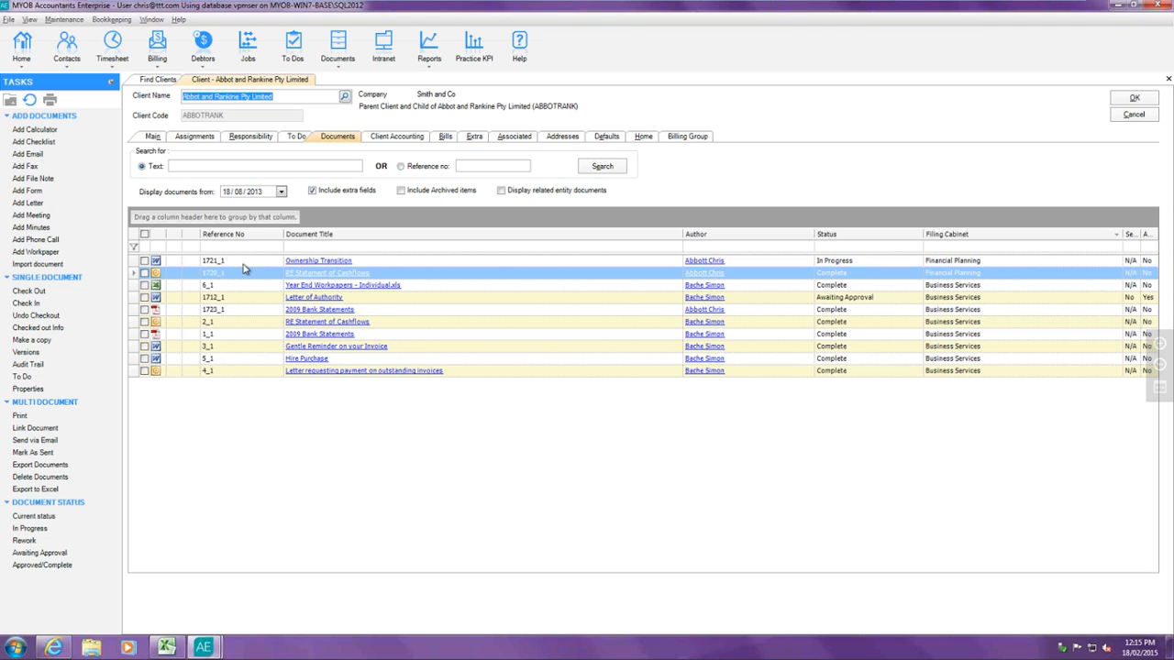
{"action": "right_click", "coordinate": [347, 265]}
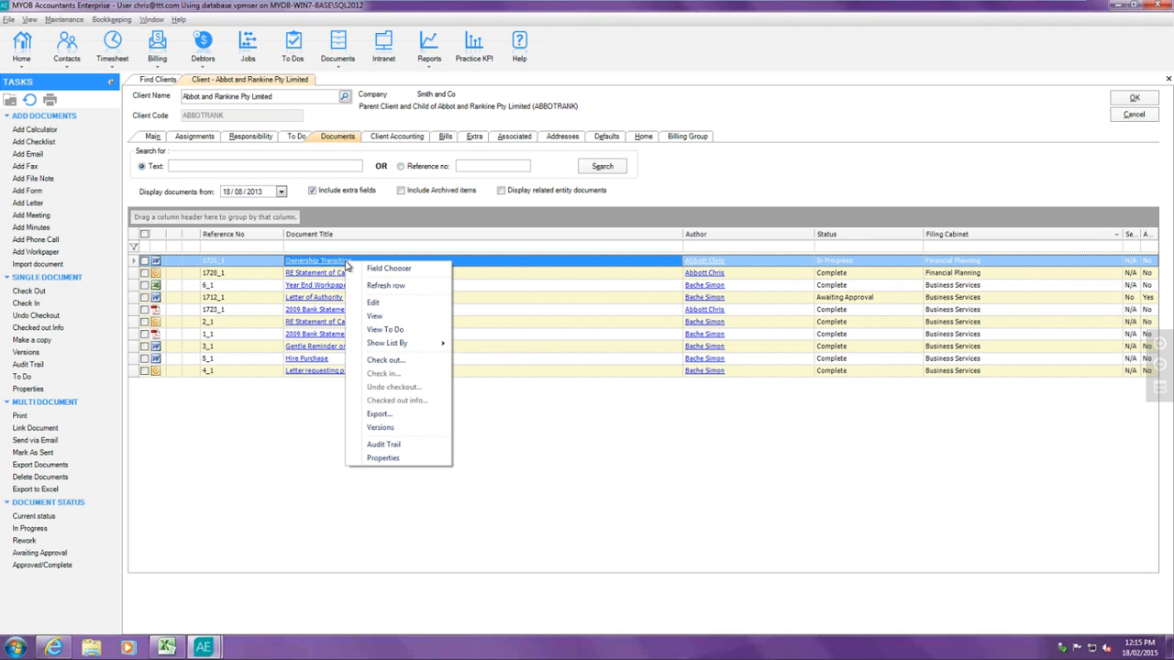
{"action": "left_click", "coordinate": [381, 458]}
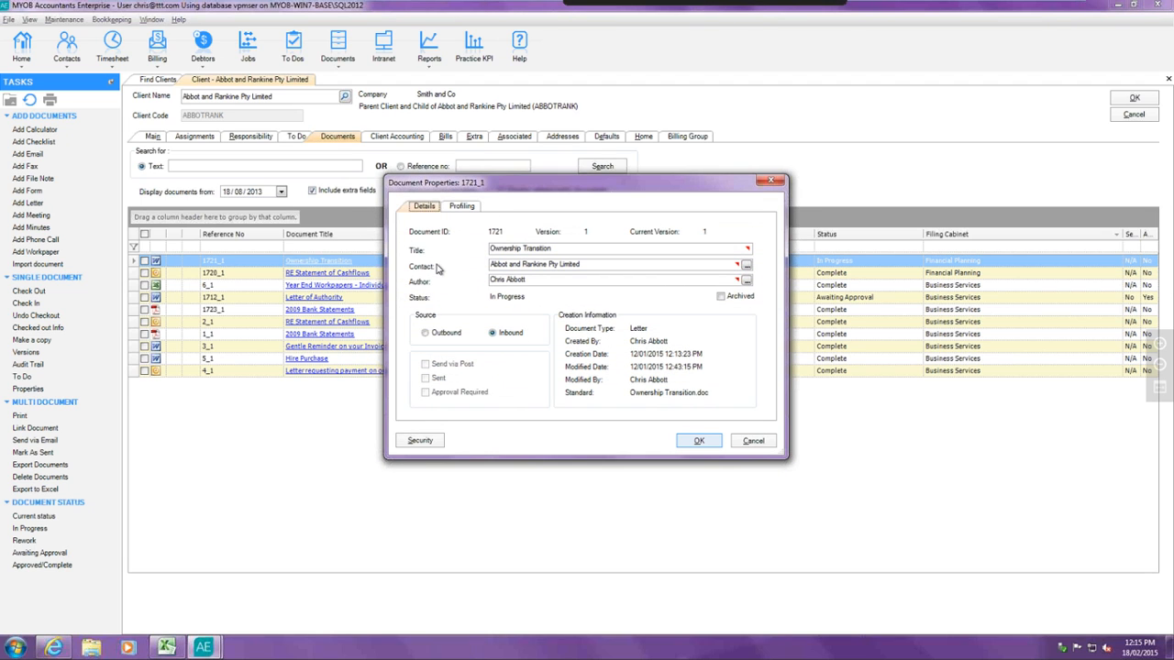
{"action": "left_click", "coordinate": [414, 442]}
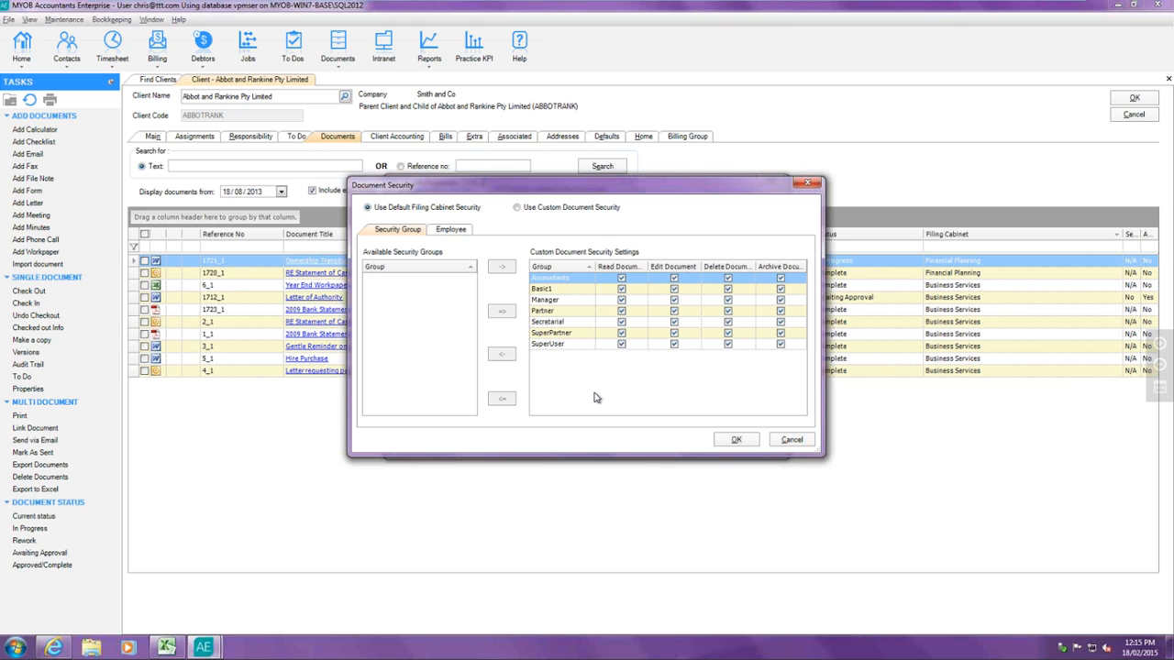
{"action": "left_click", "coordinate": [537, 209]}
{"action": "left_click", "coordinate": [501, 401]}
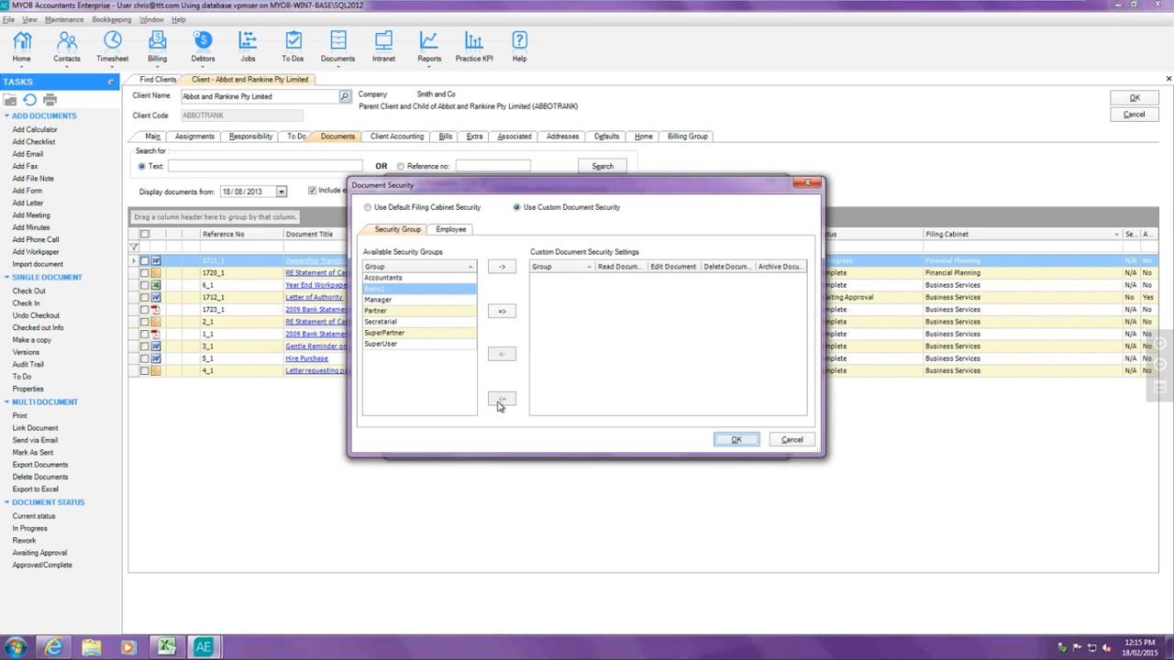
Add the second session's employee and the document's author to the custom document security as individual employees.
{"action": "left_click", "coordinate": [450, 230]}
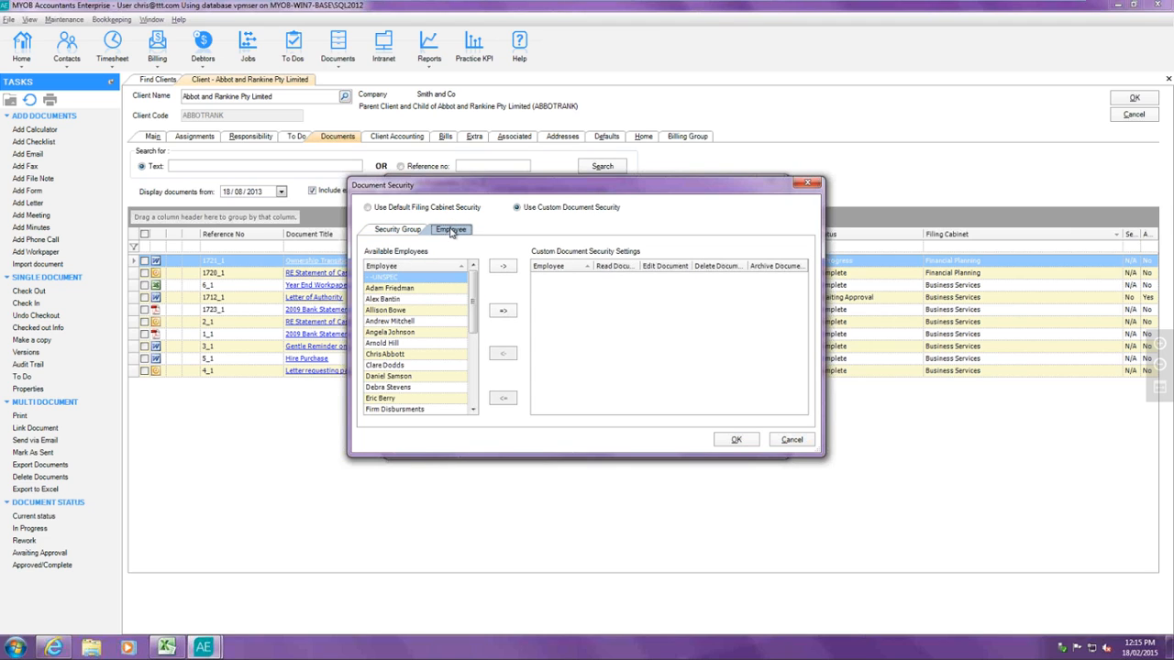
{"action": "left_click", "coordinate": [408, 388]}
{"action": "left_click", "coordinate": [502, 266]}
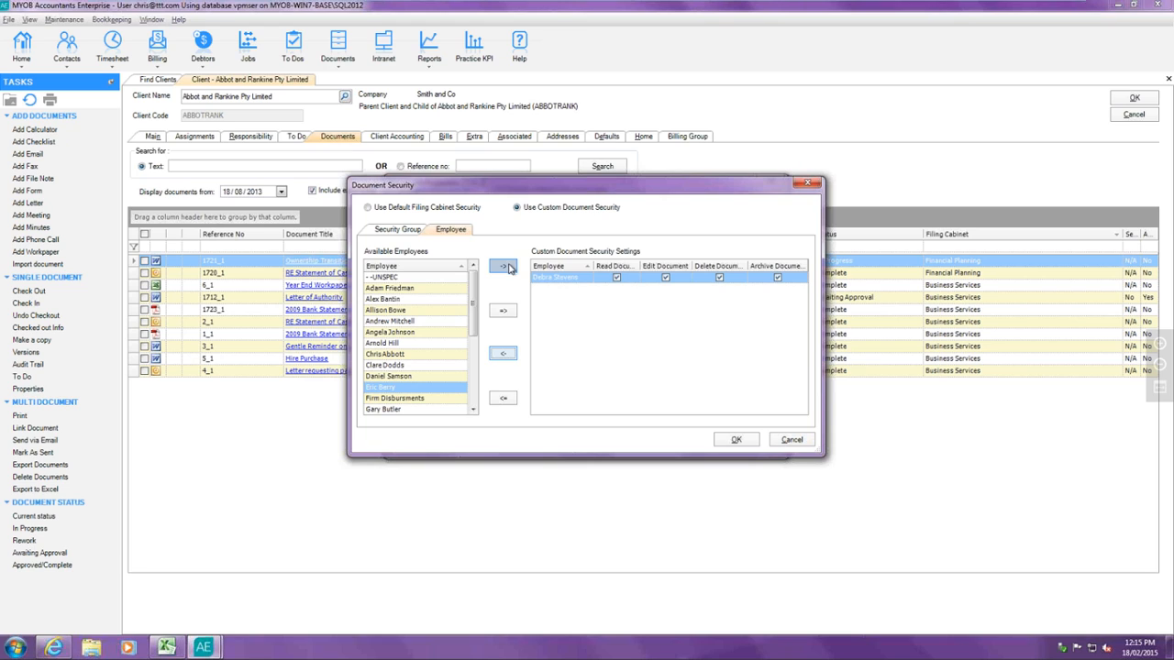
{"action": "left_click", "coordinate": [390, 355]}
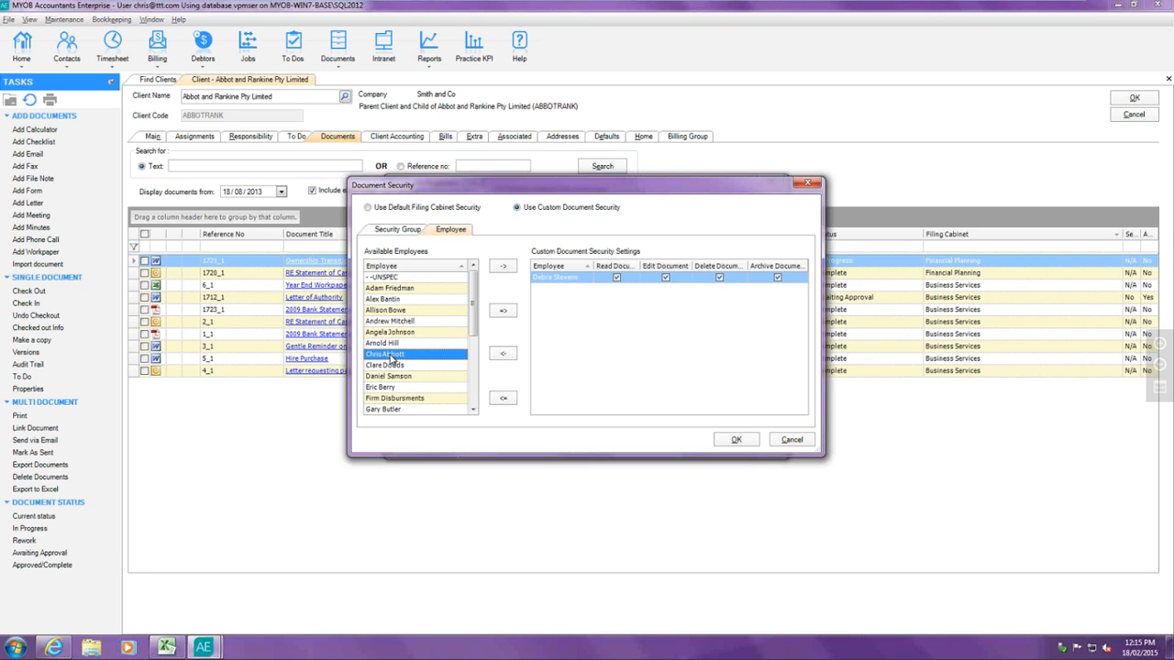
{"action": "left_click", "coordinate": [503, 268]}
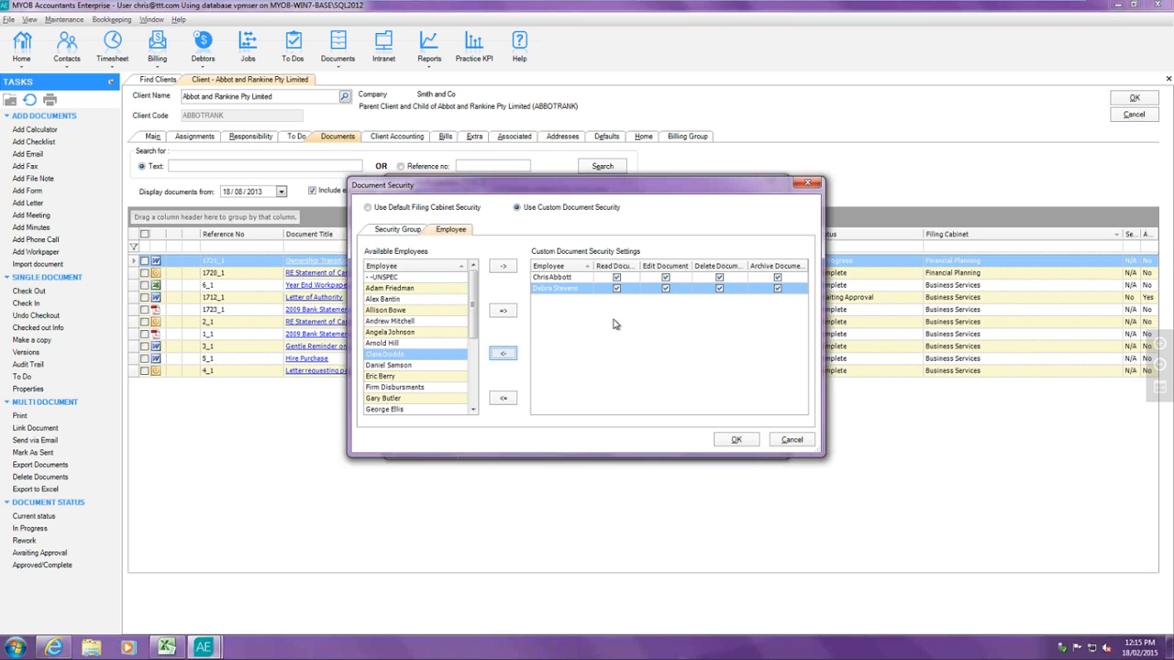
Remove the edit, delete and archive rights from the second session's employee and save the document properties.
{"action": "left_click", "coordinate": [665, 288]}
{"action": "left_click", "coordinate": [719, 289]}
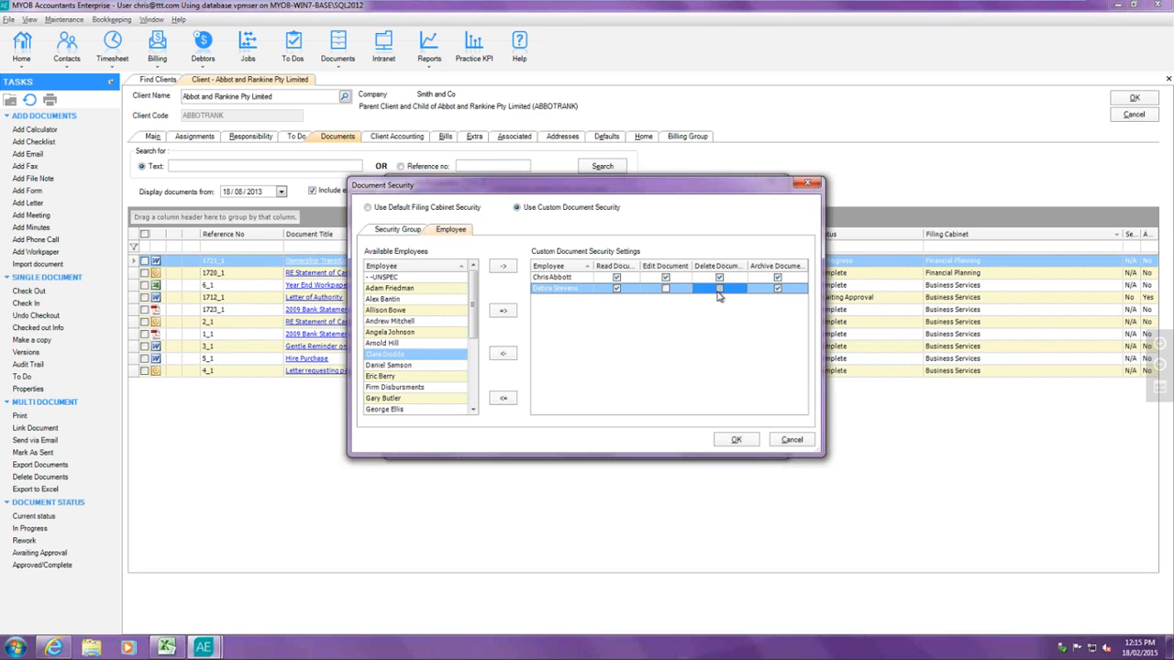
{"action": "left_click", "coordinate": [778, 290]}
{"action": "left_click", "coordinate": [745, 442]}
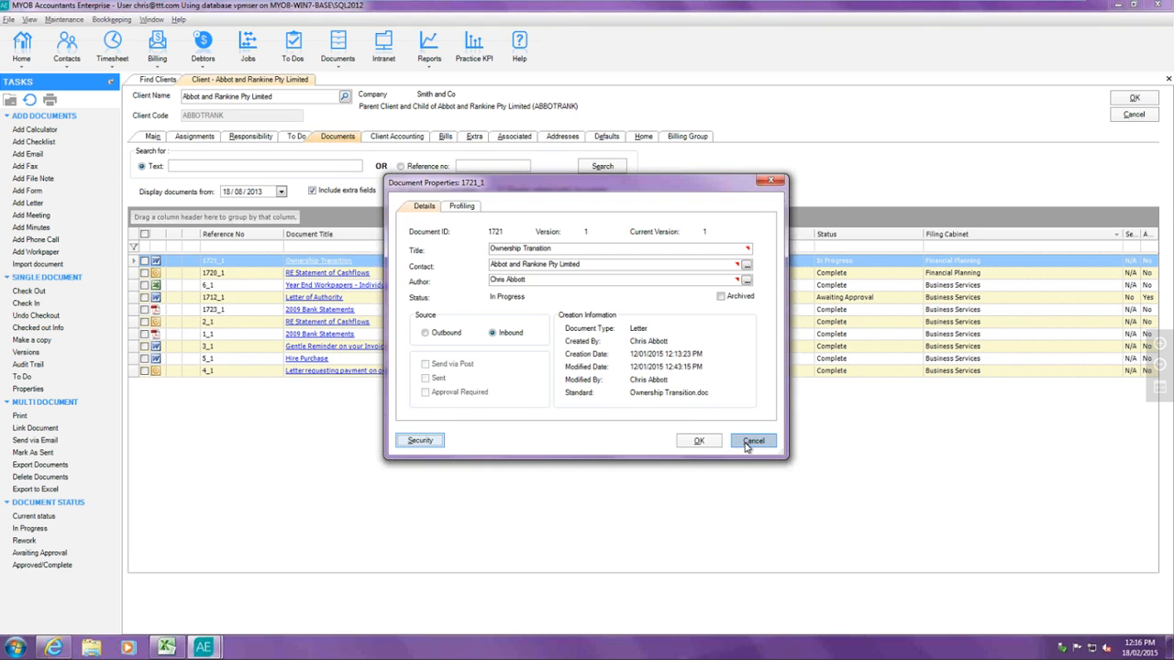
{"action": "left_click", "coordinate": [701, 445]}
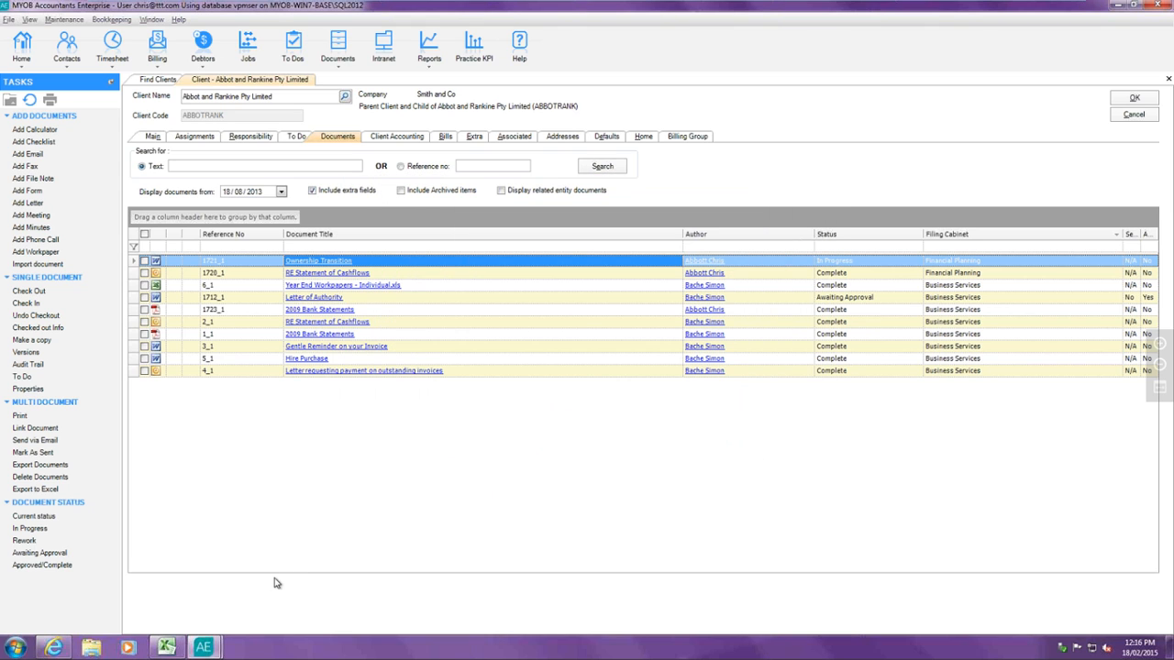
Refresh the document list in the second user session and try to edit the Ownership Transition document, declining to view it instead.
{"action": "mouse_move", "coordinate": [216, 648]}
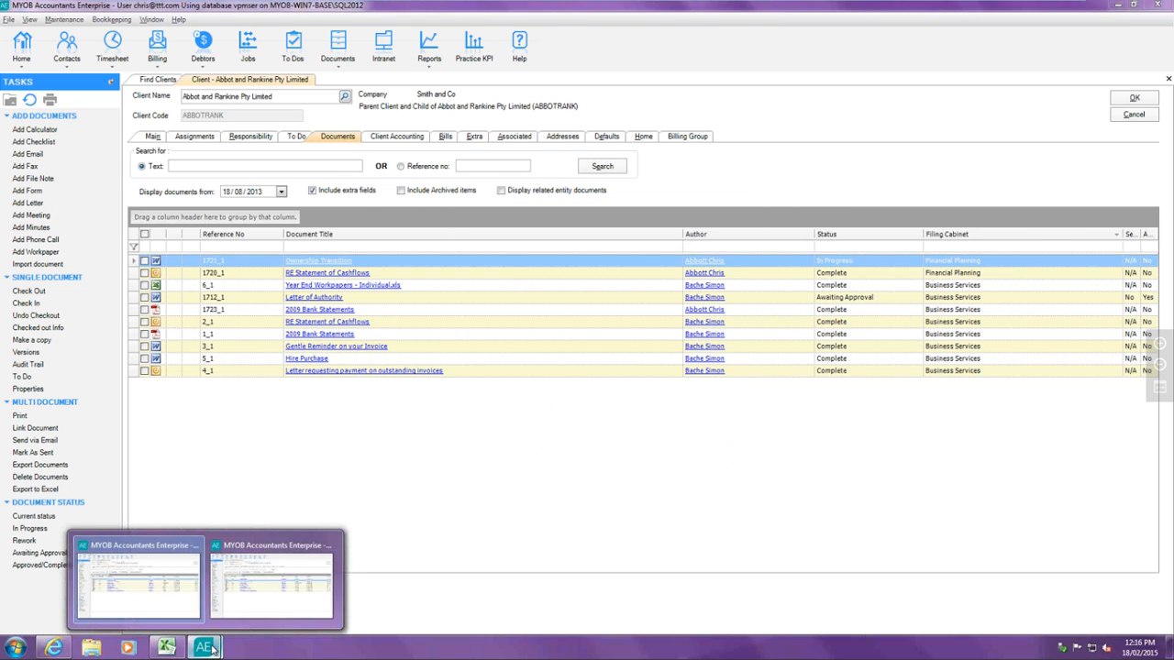
{"action": "left_click", "coordinate": [257, 605]}
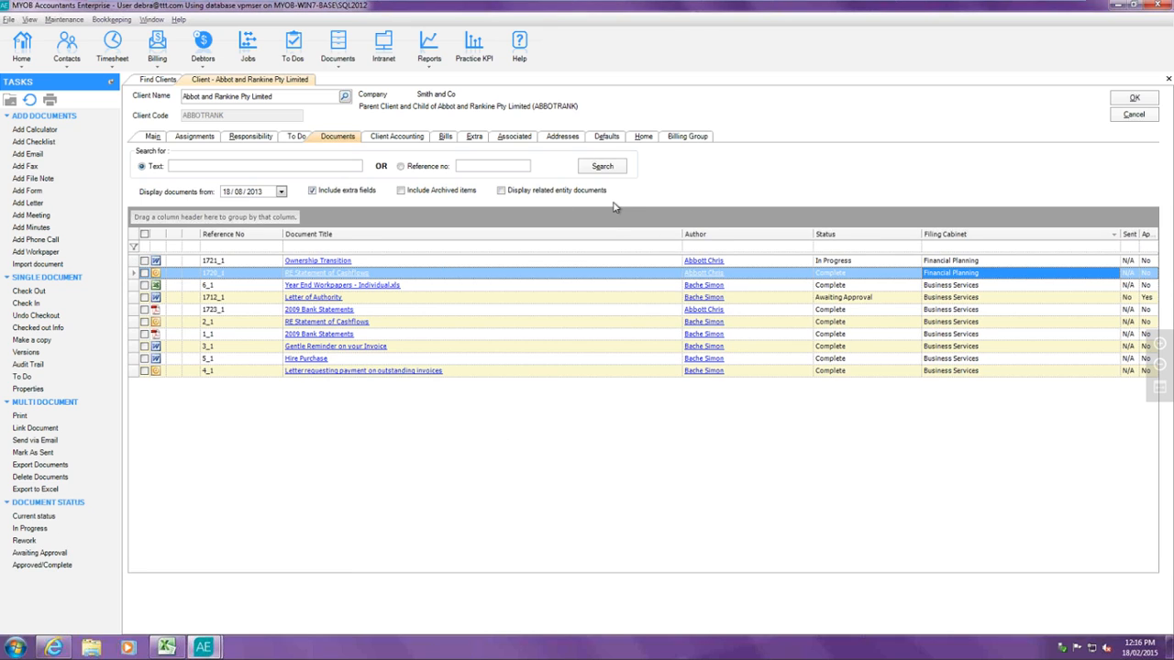
{"action": "left_click", "coordinate": [602, 166]}
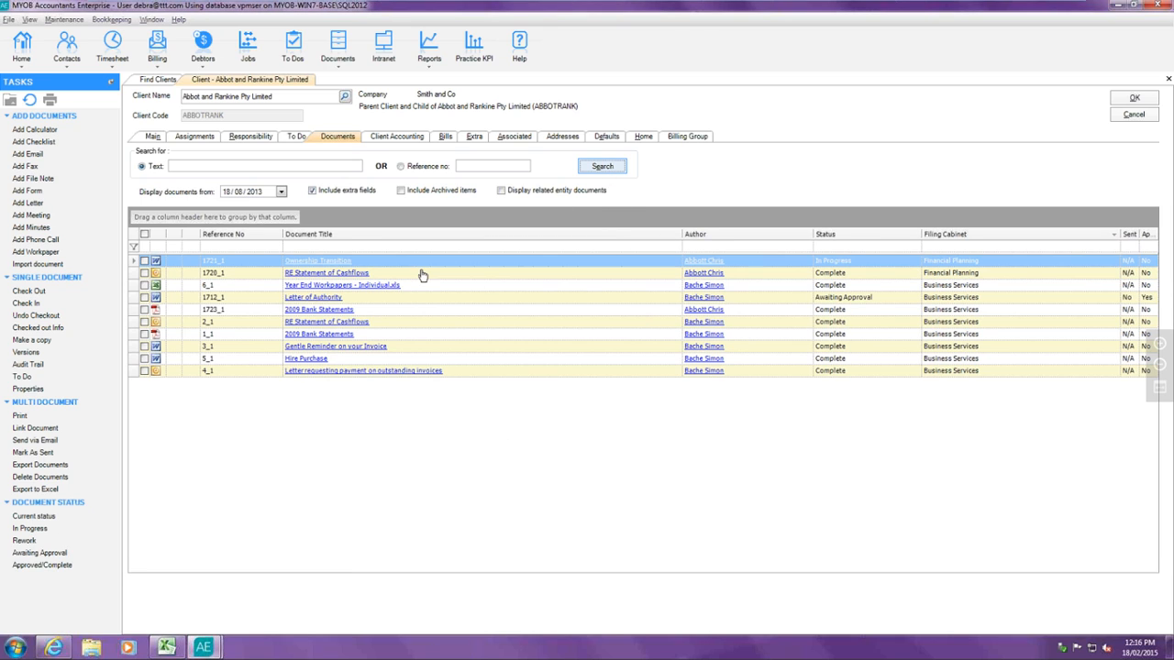
{"action": "left_click", "coordinate": [344, 263]}
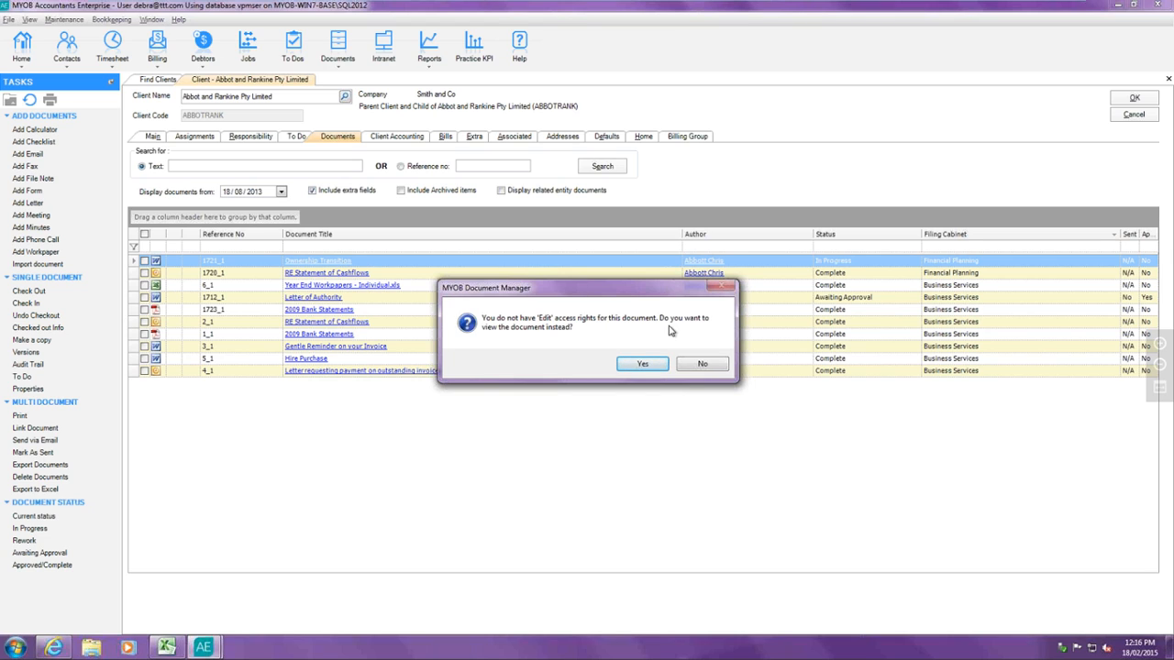
{"action": "left_click", "coordinate": [703, 364]}
{"action": "mouse_move", "coordinate": [1000, 3]}
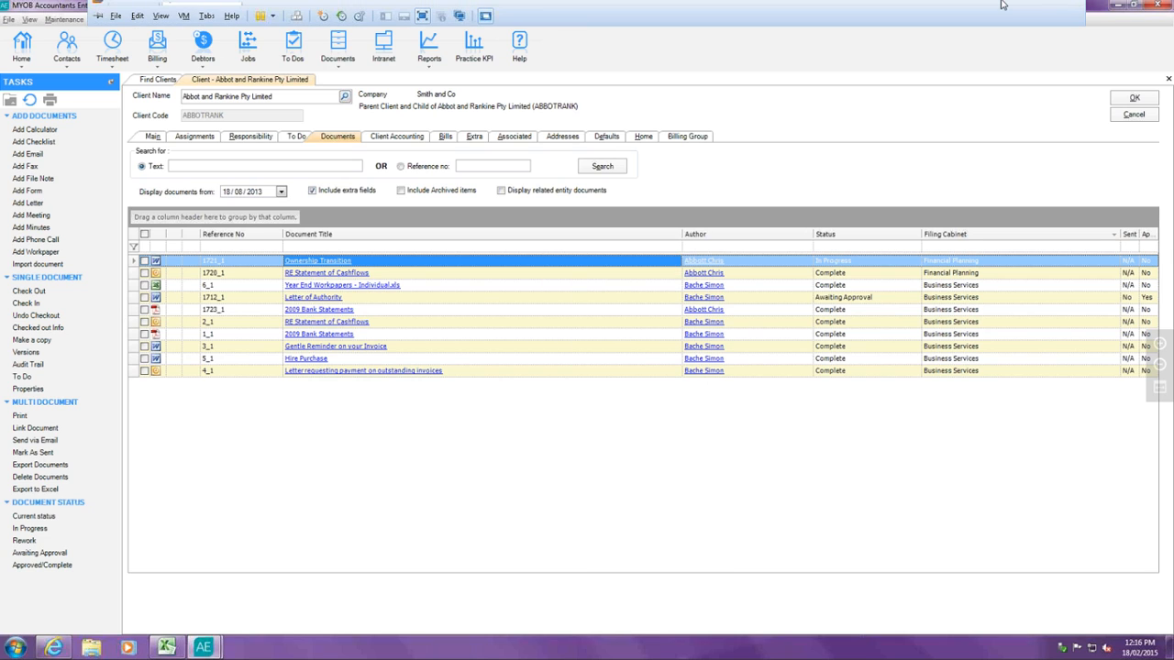